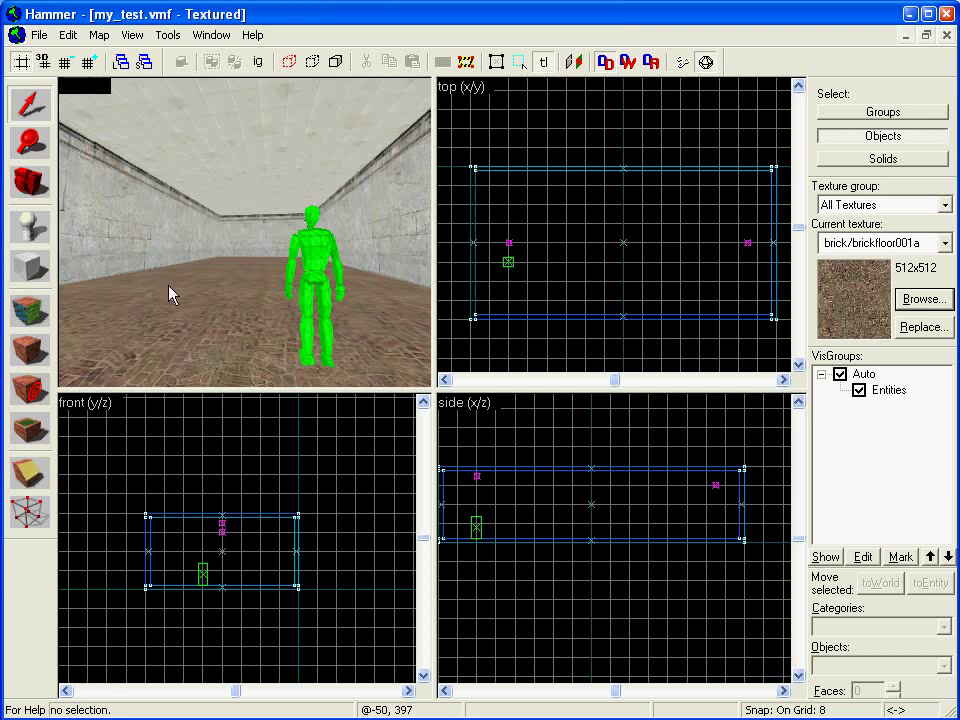
Choose the Block tool (Shift+B) so block is the active primitive
key("shift+b")
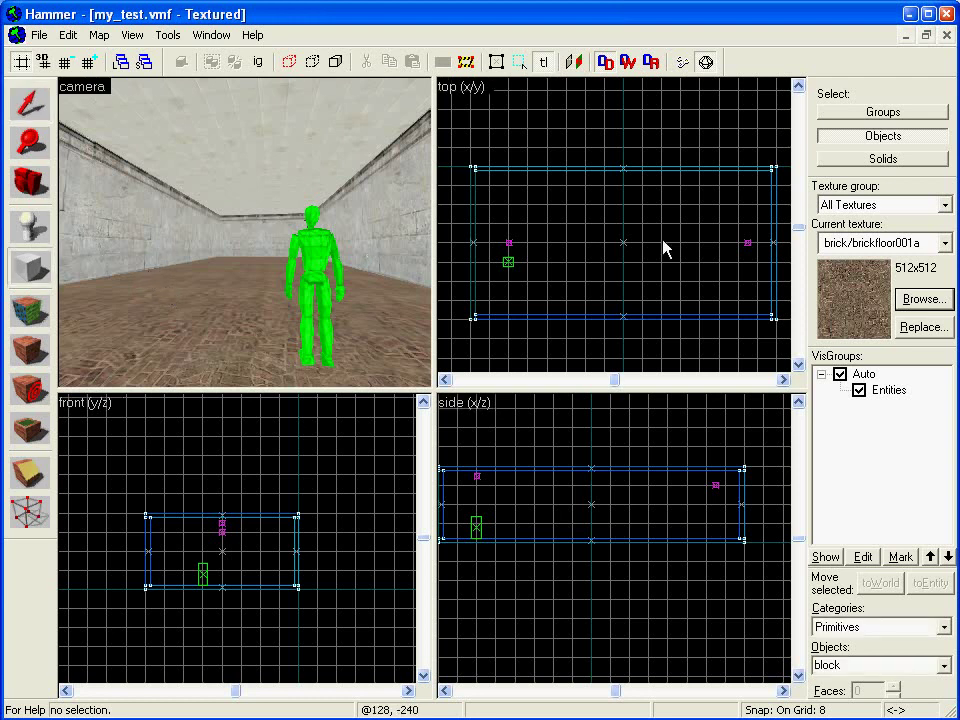
Filter the texture browser to 'tools' and make tools/toolsnodraw the current texture
left_click(925, 300)
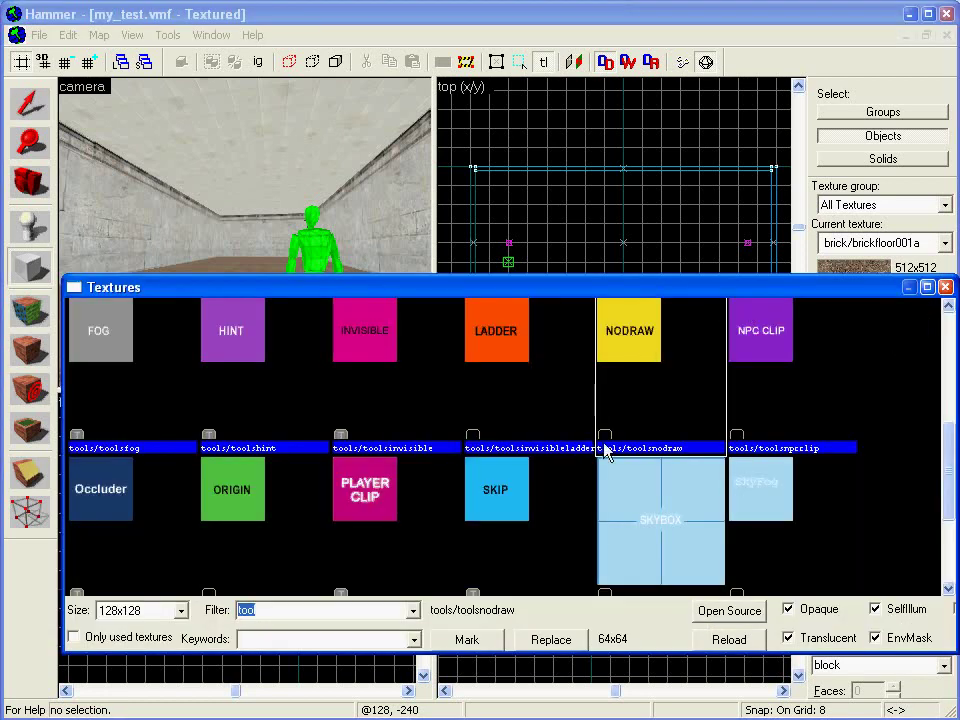
left_click(339, 613)
left_click_drag(339, 613, 127, 620)
type("tools")
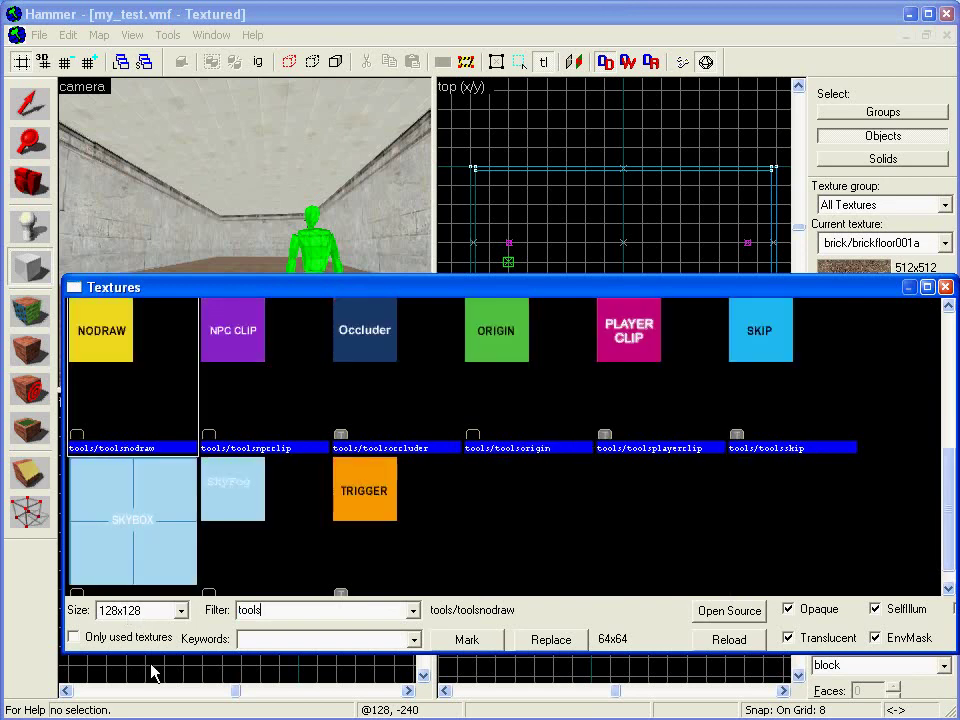
double_click(110, 335)
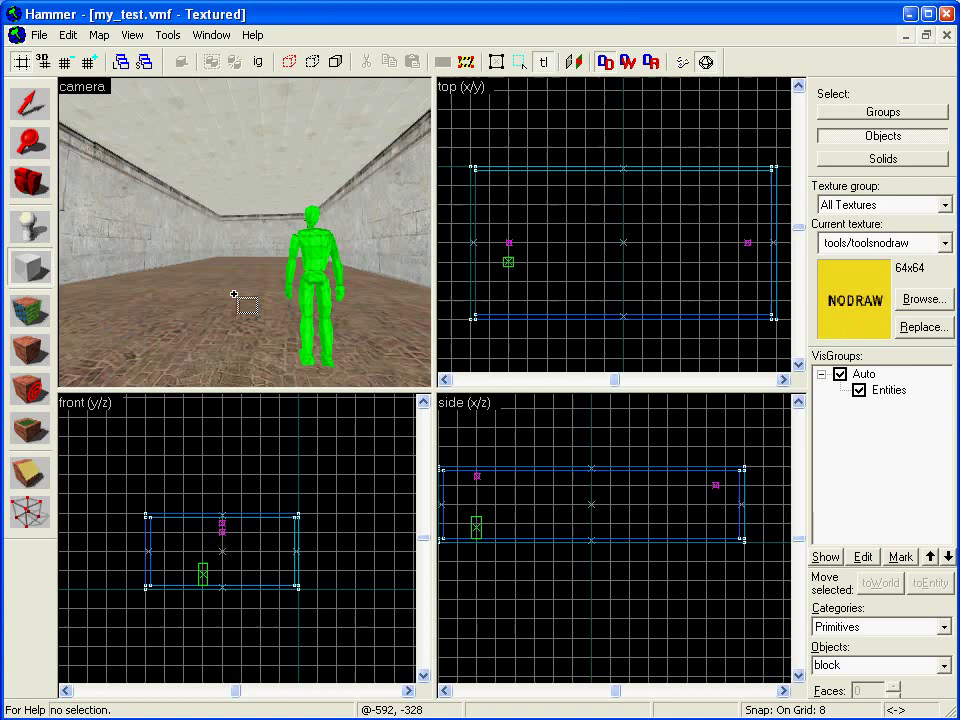
Drag a block outline in the top view, then resize it to 624 wide and 112 high
left_click(770, 172)
left_click_drag(770, 172, 586, 317)
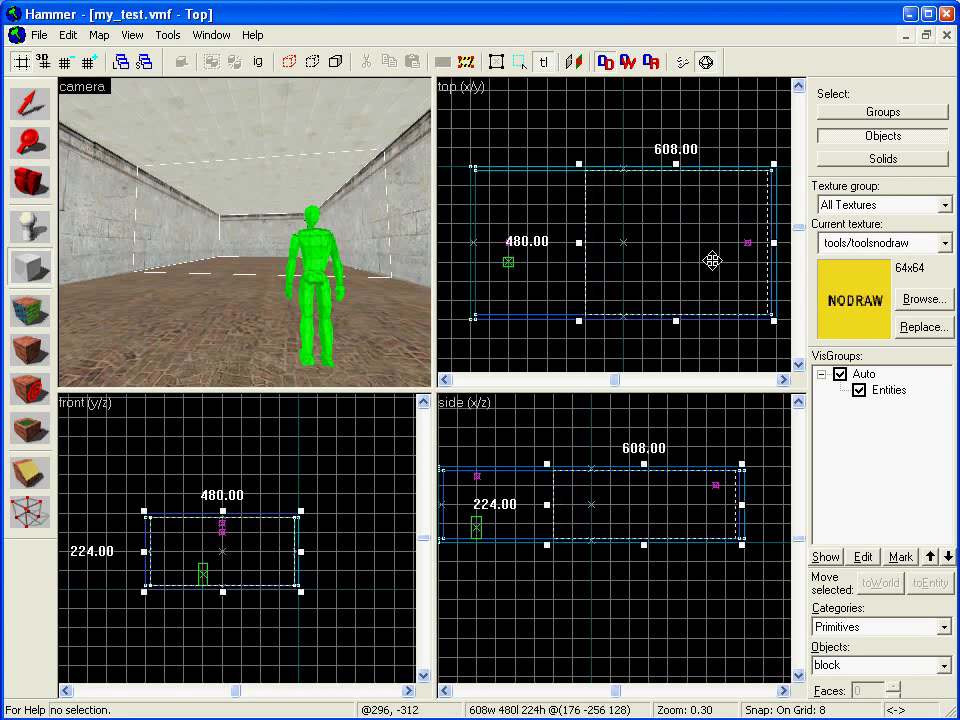
left_click_drag(773, 244, 779, 244)
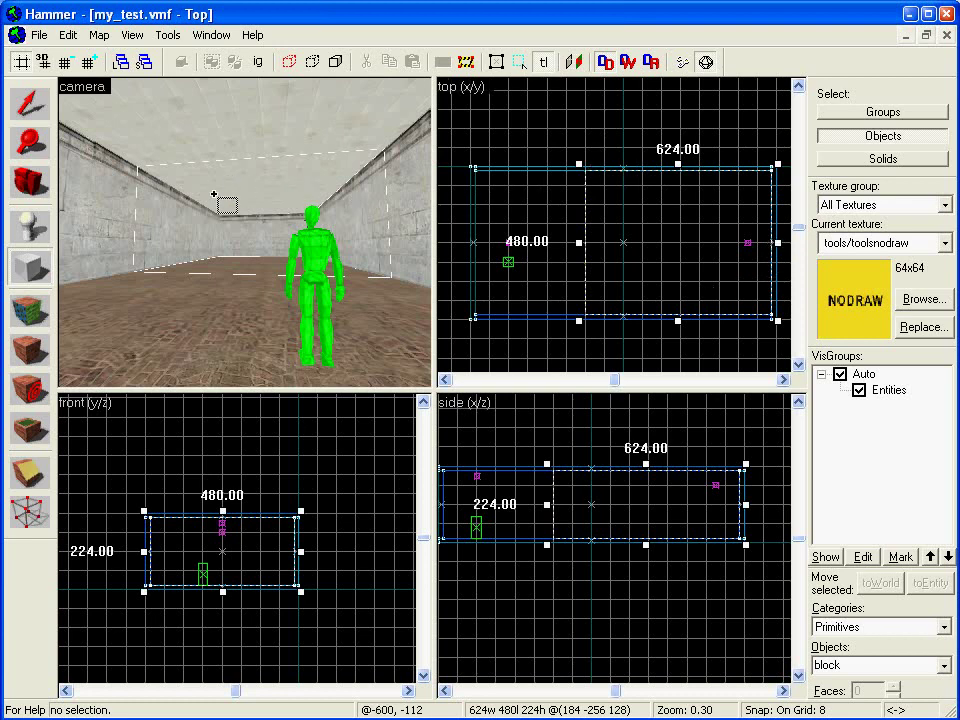
left_click_drag(224, 514, 225, 545)
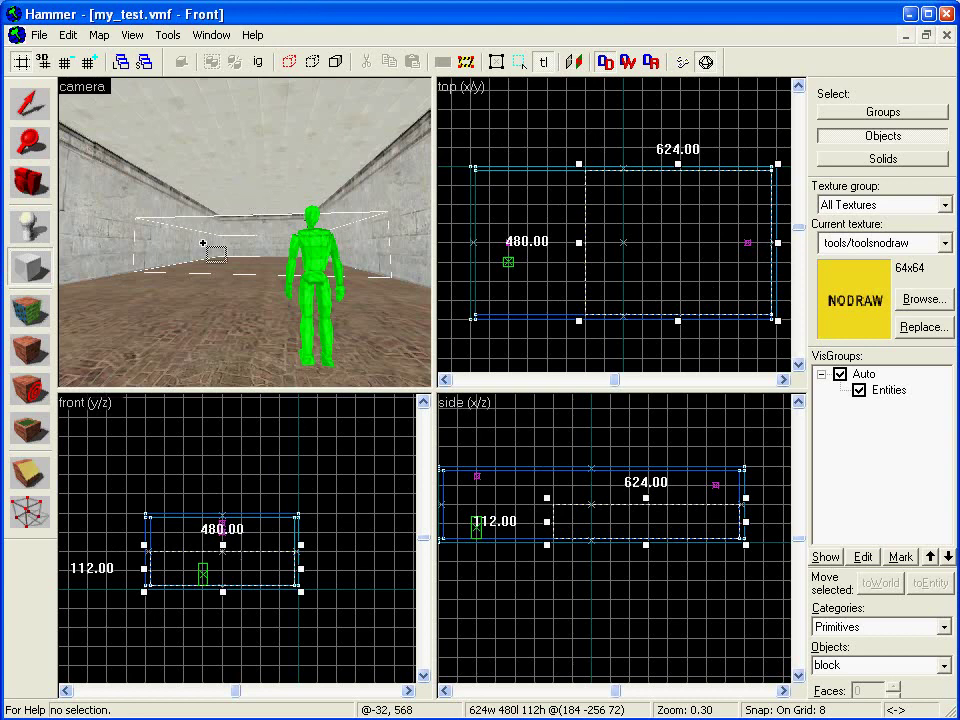
Create the 624×480×112 nodraw brush and fly the 3D camera over it to inspect it
key("Return")
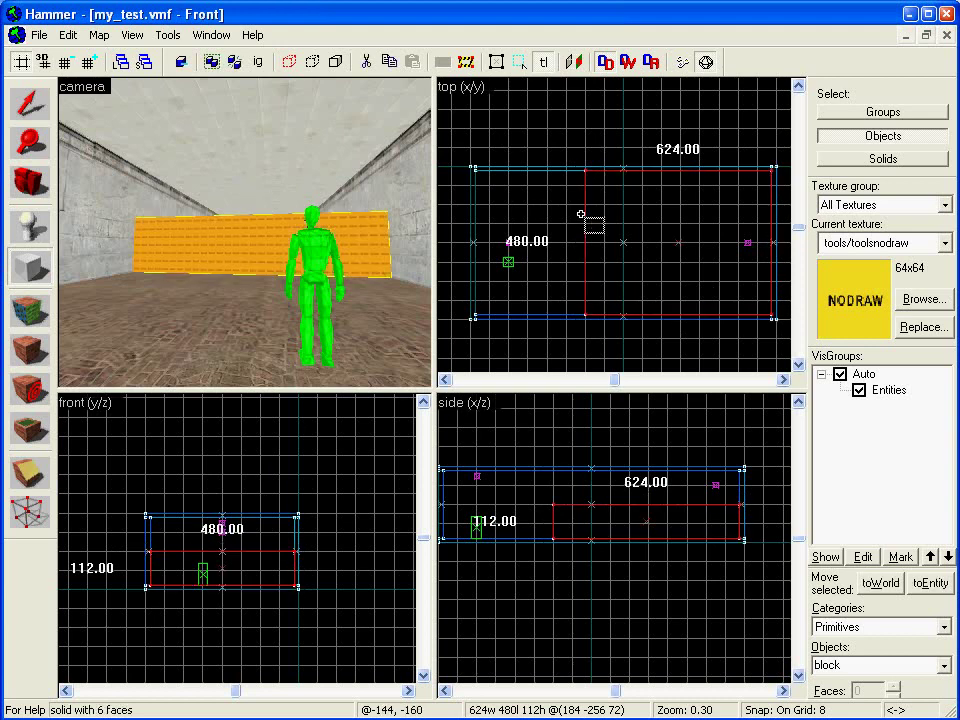
key("Up")
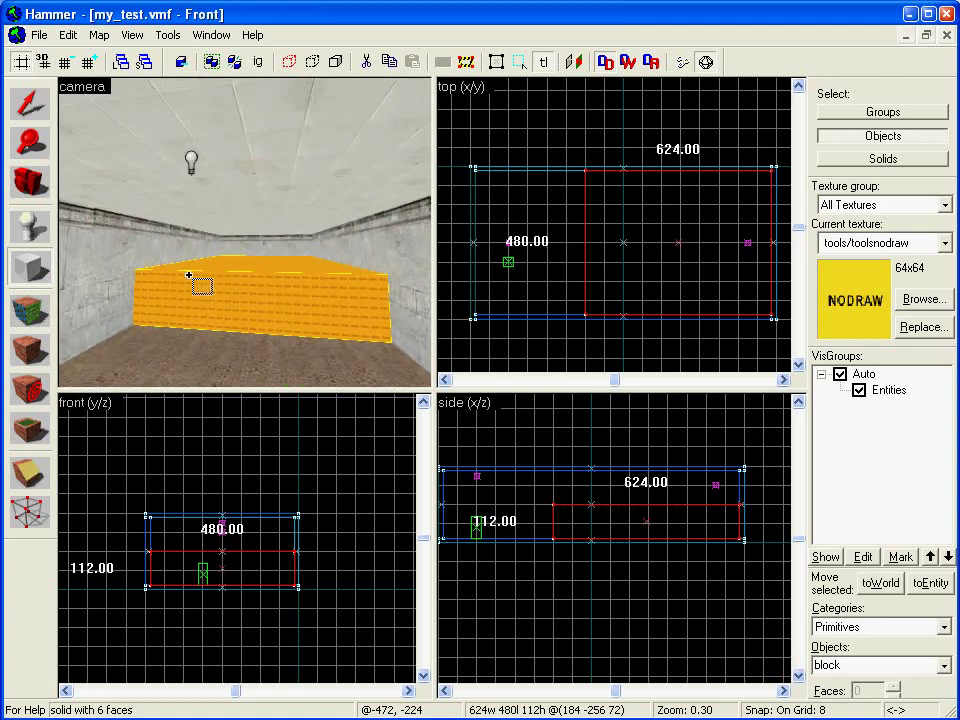
key("Up")
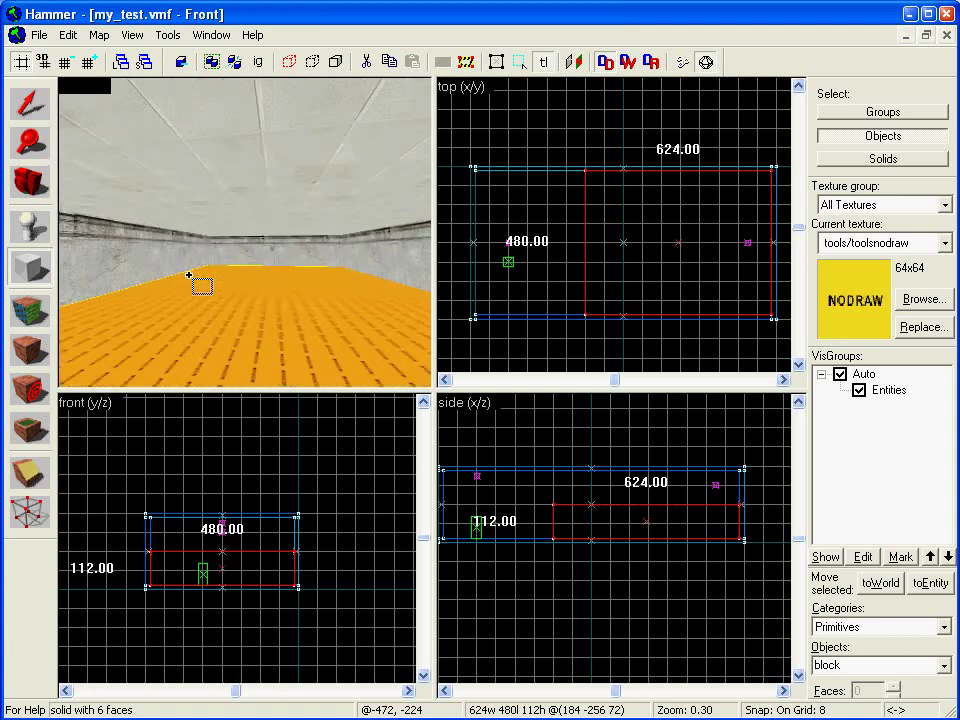
key("Down")
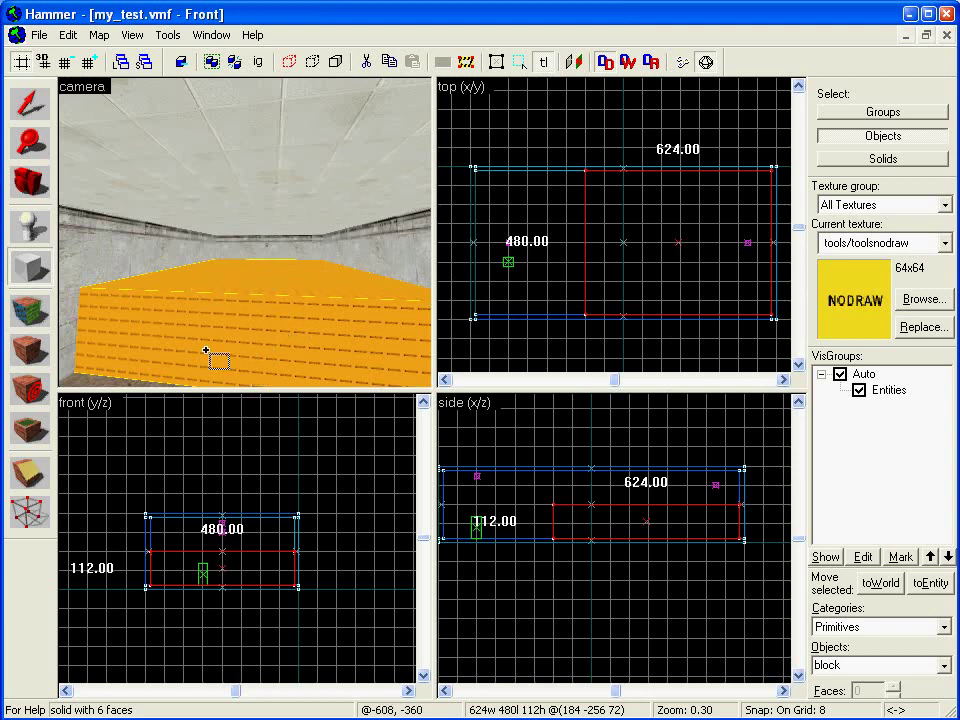
In the Face Edit Sheet, search textures for 'water' and pick nature/water_lowmurkref
left_click(30, 311)
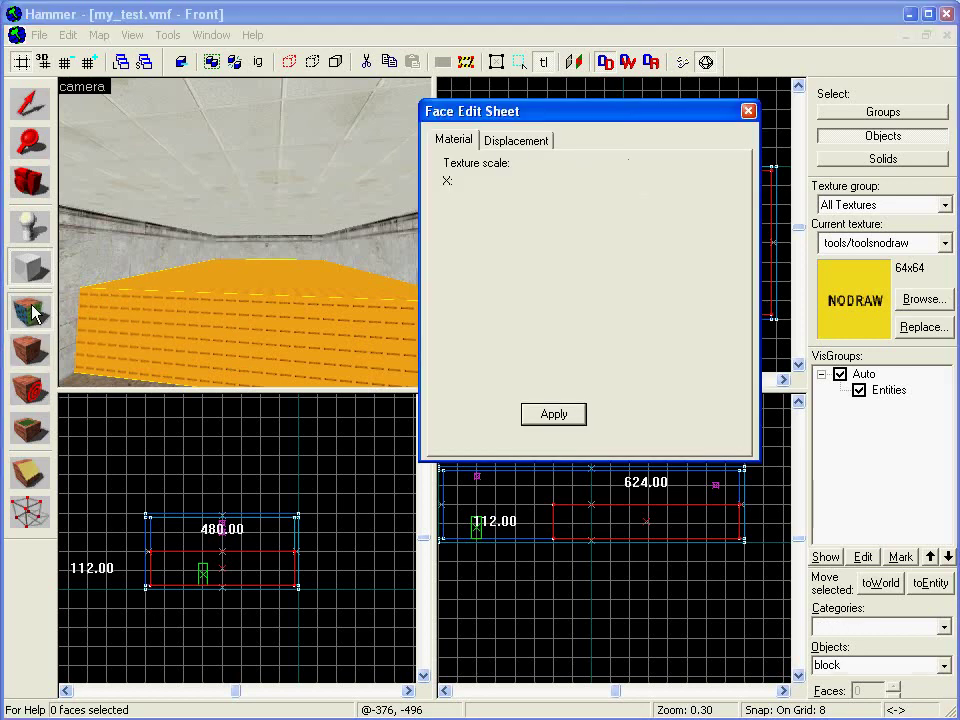
left_click(556, 362)
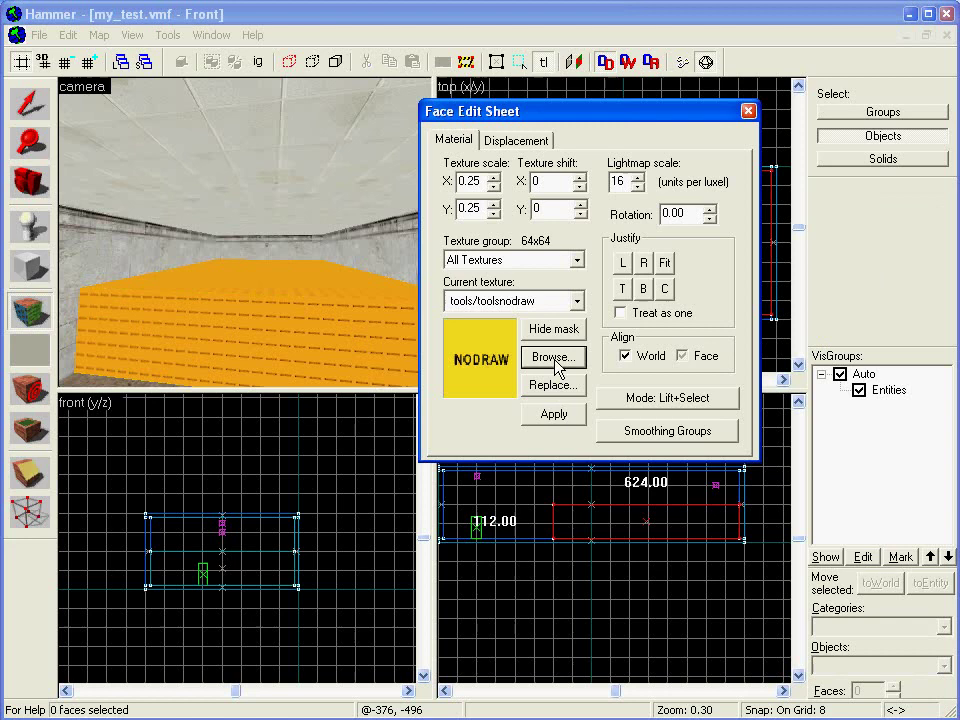
type("wat")
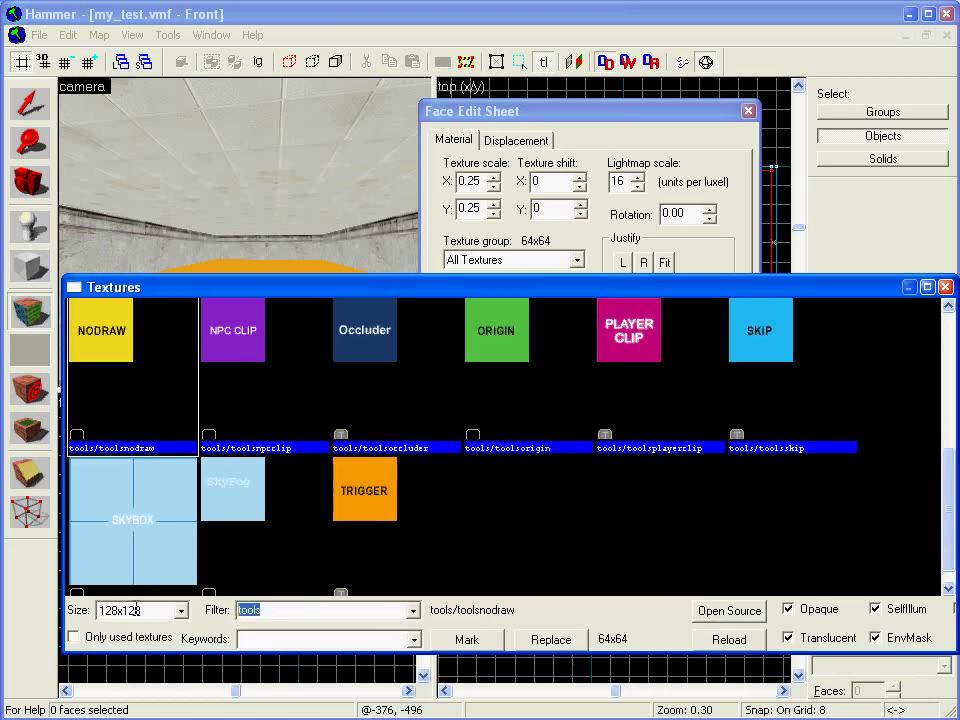
type("er")
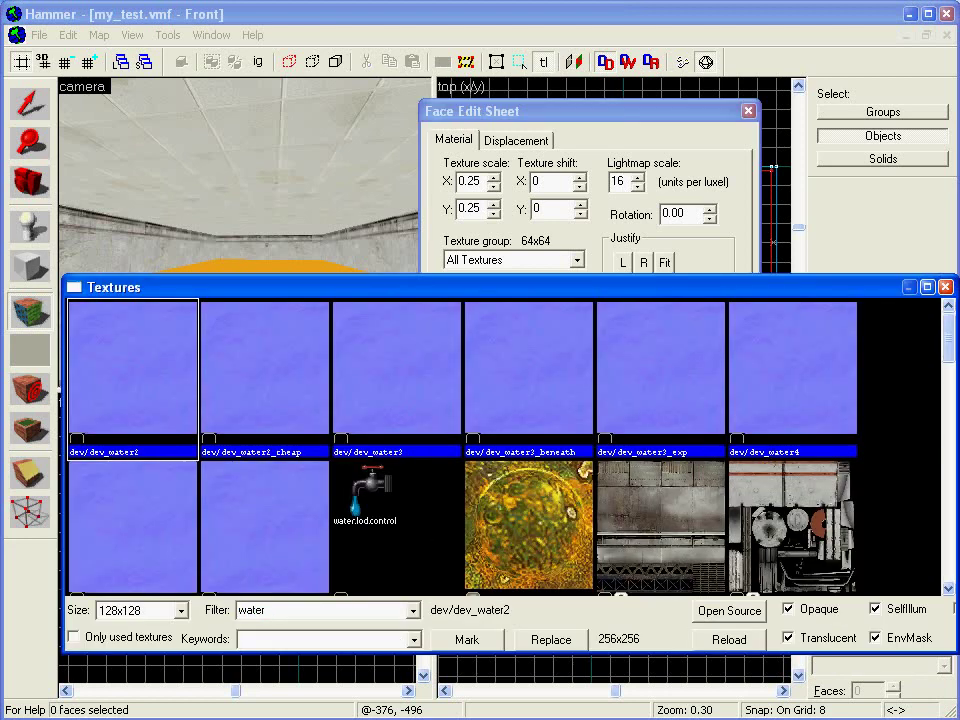
scroll(371, 381, "down", 10)
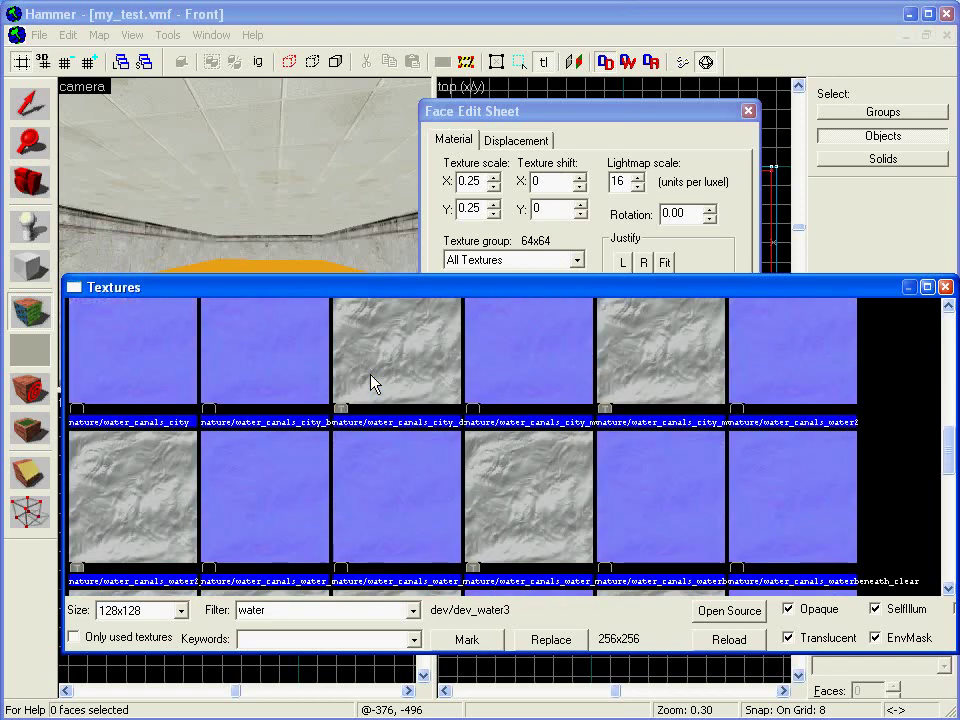
scroll(371, 381, "down", 1)
scroll(371, 381, "up", 1)
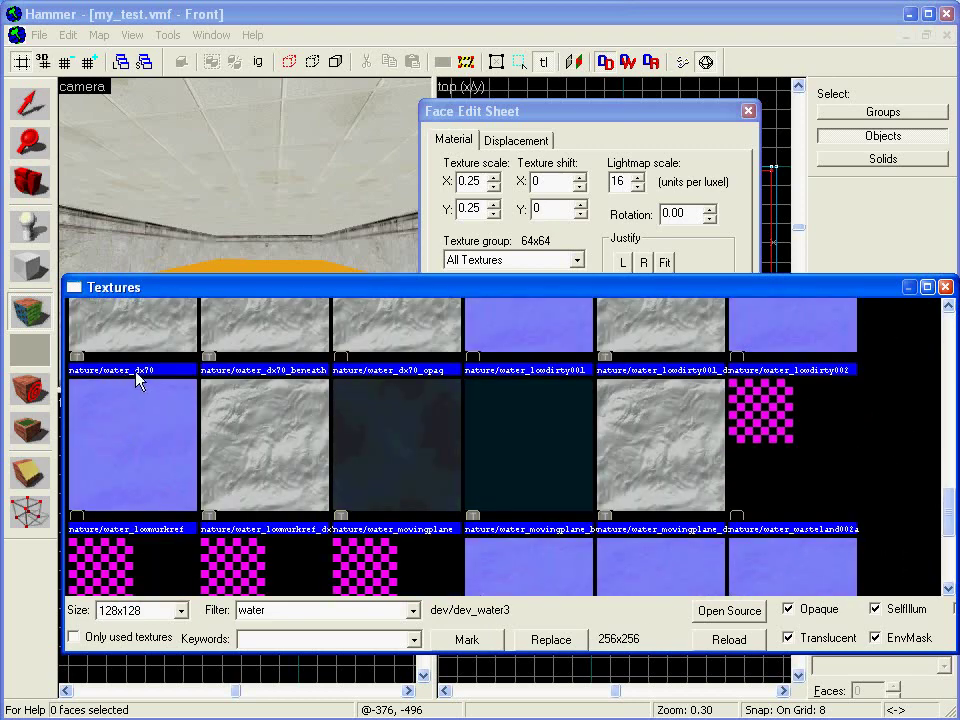
double_click(140, 432)
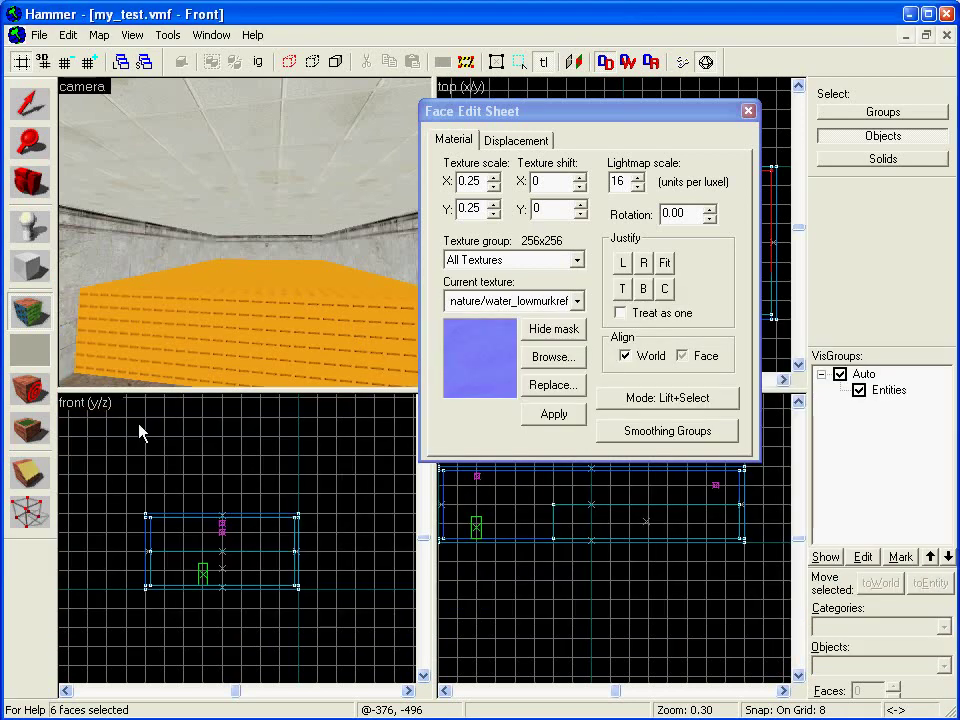
Apply nature/water_lowmurkref to the block's top and front faces, then close the Face Edit Sheet
left_click(300, 290)
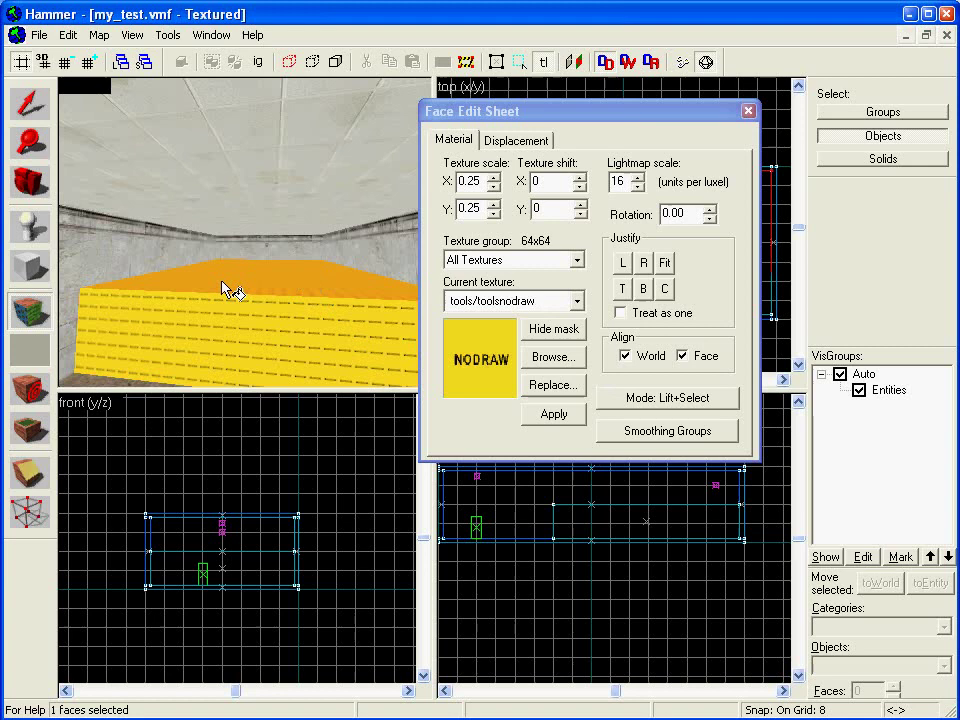
left_click(555, 358)
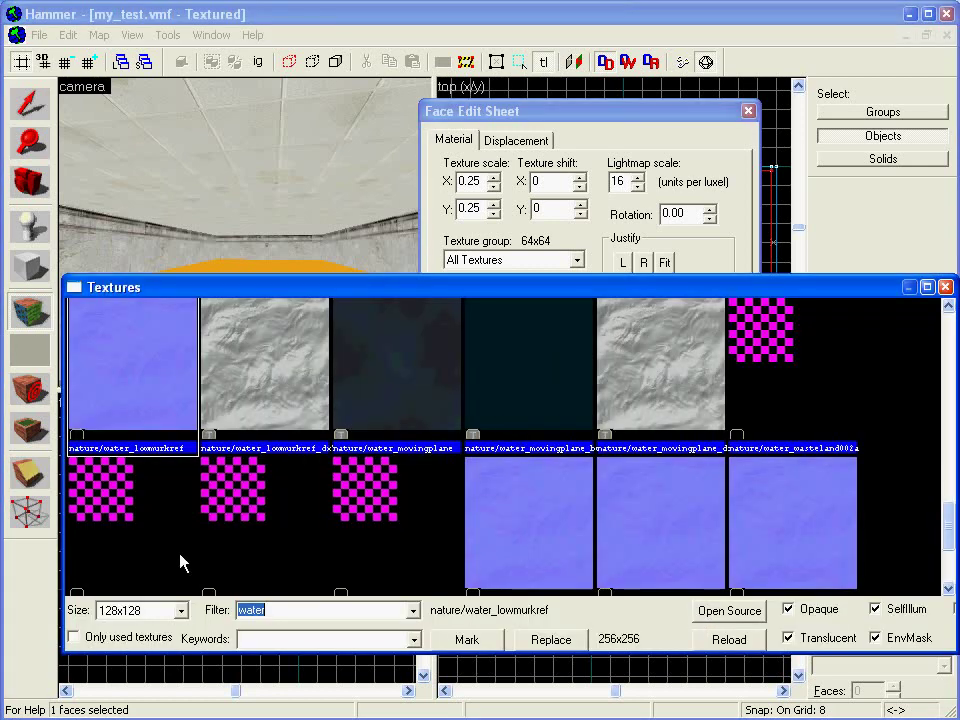
double_click(178, 418)
left_click(548, 413)
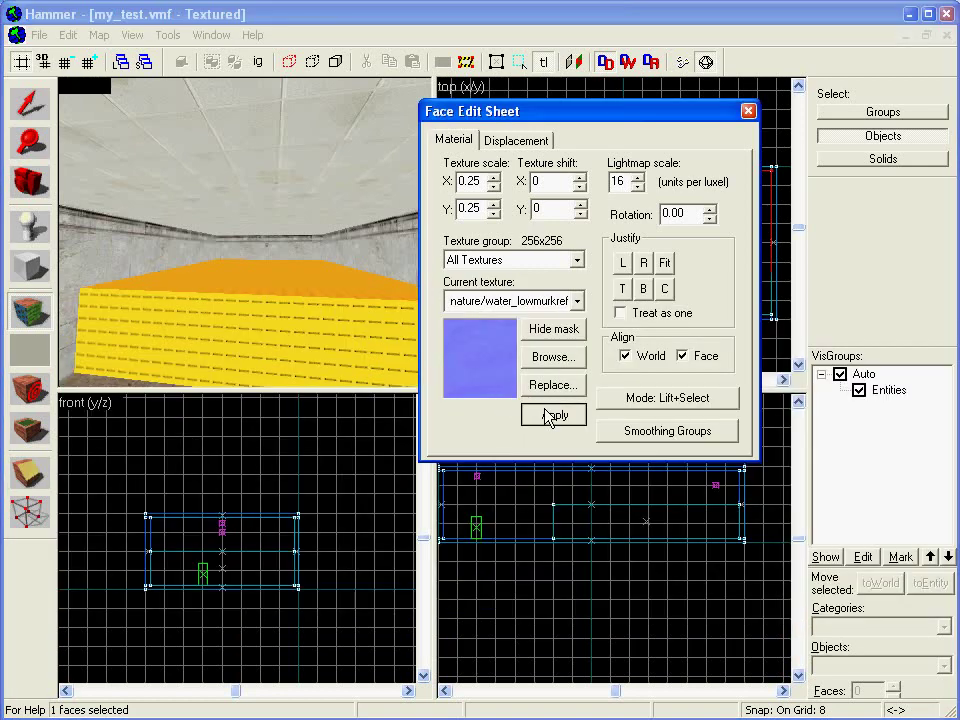
left_click(325, 327)
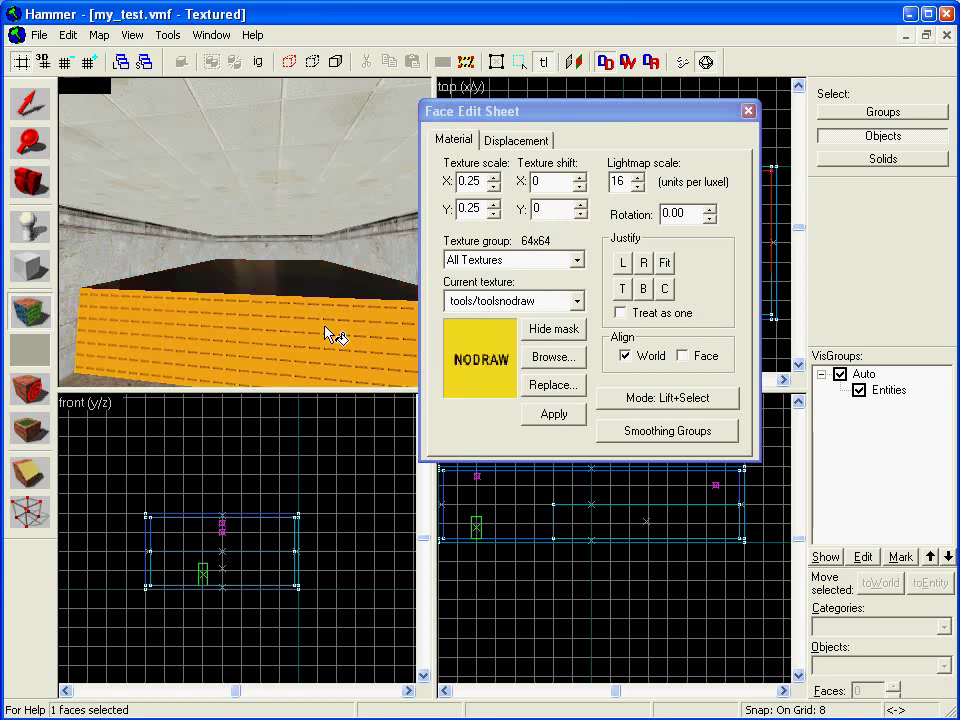
left_click(345, 291)
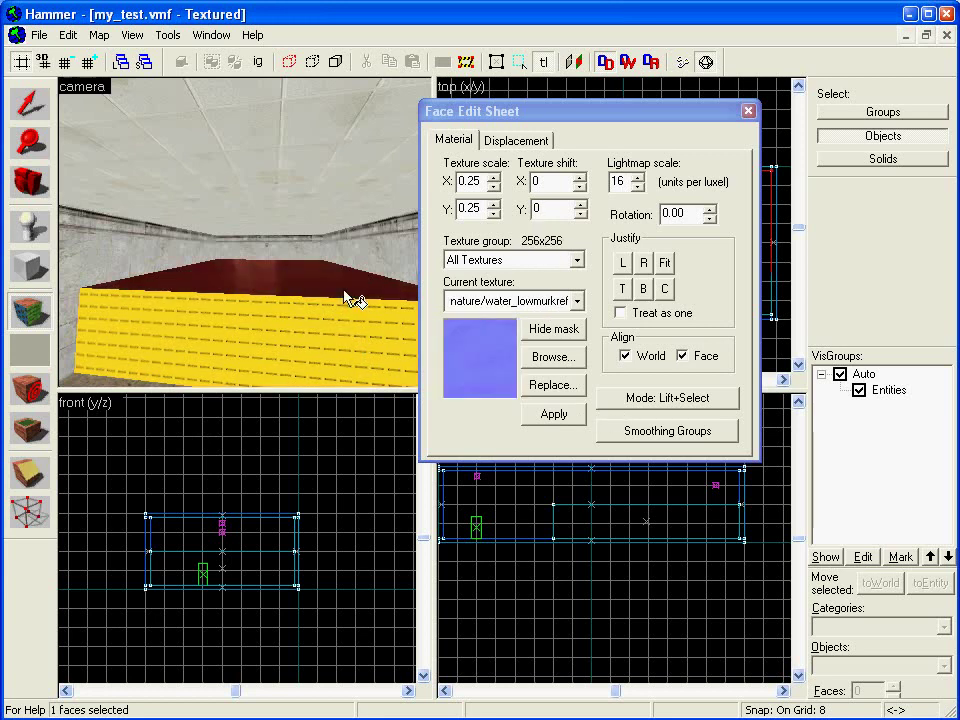
right_click(309, 349)
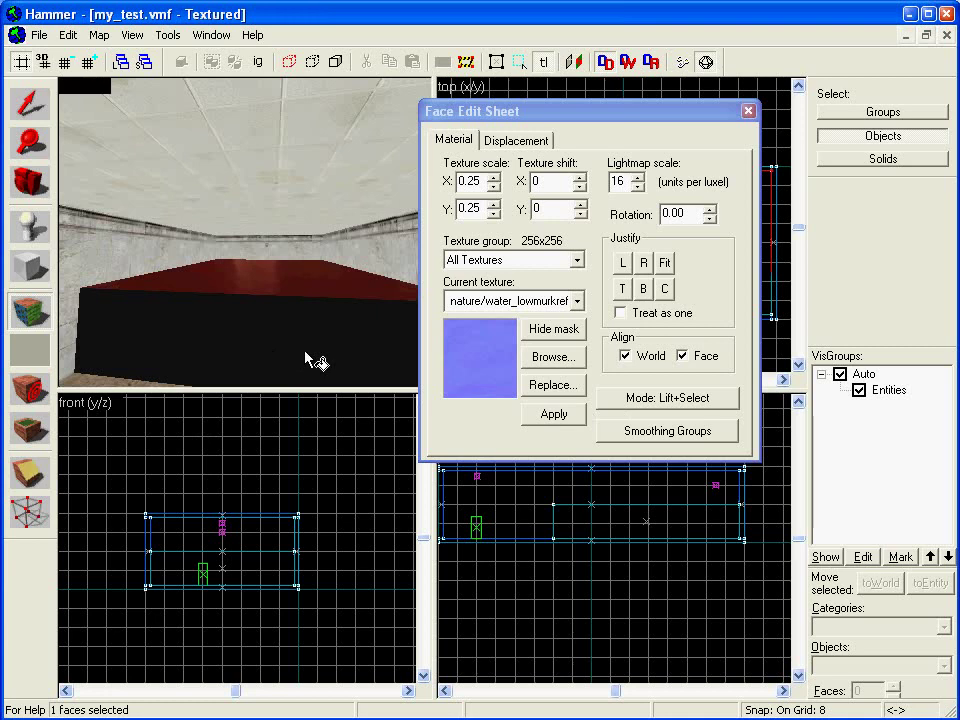
left_click(493, 301)
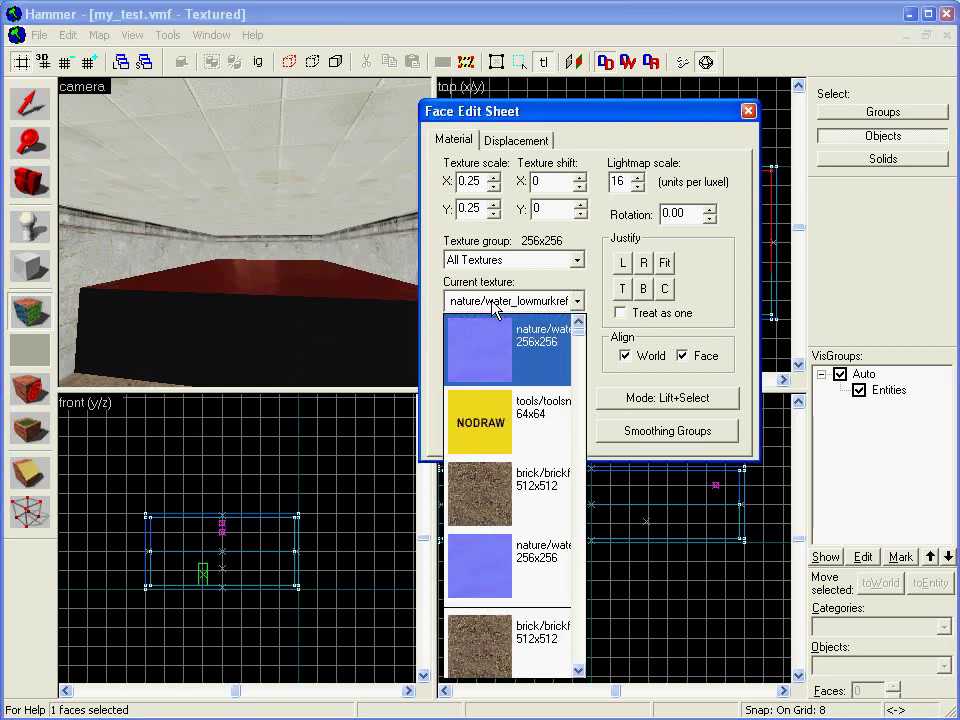
left_click(493, 305)
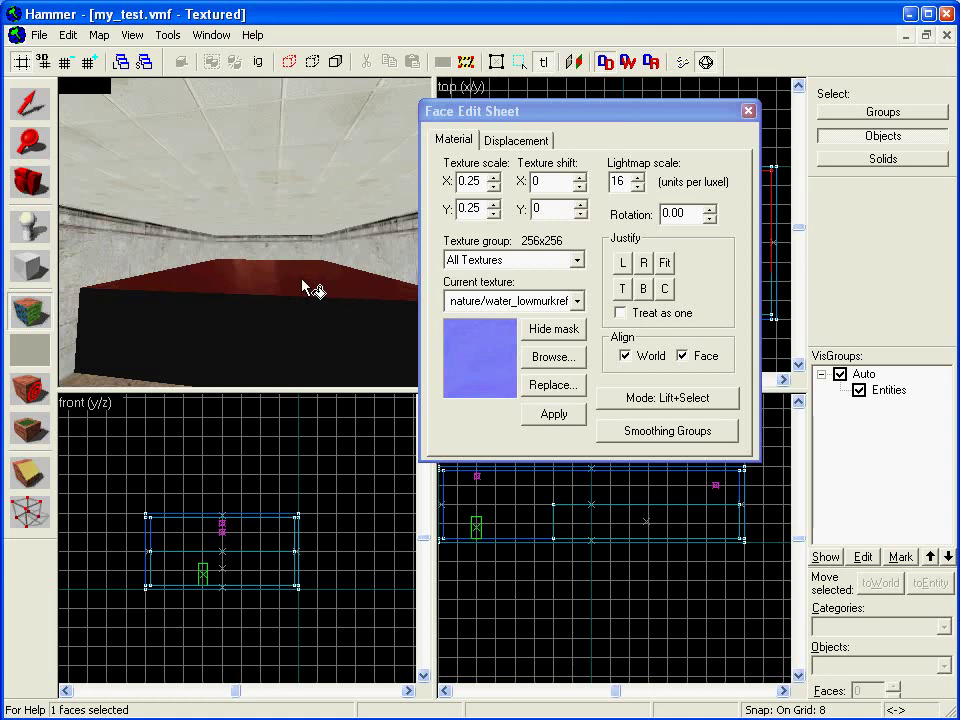
left_click(748, 111)
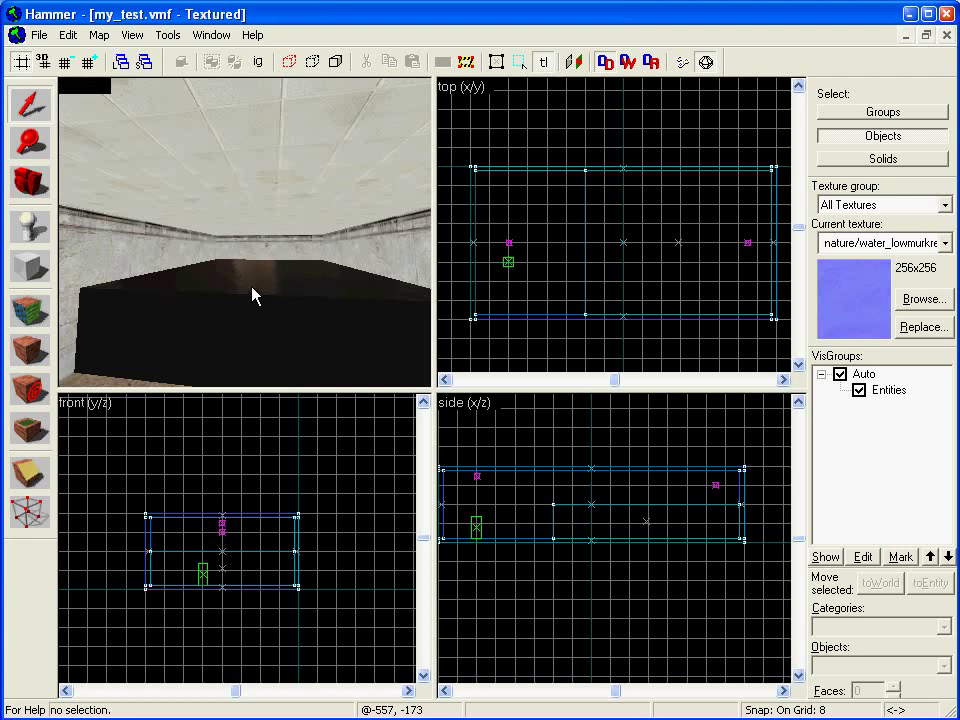
Place an env_cubemap entity just above the water block
left_click(36, 240)
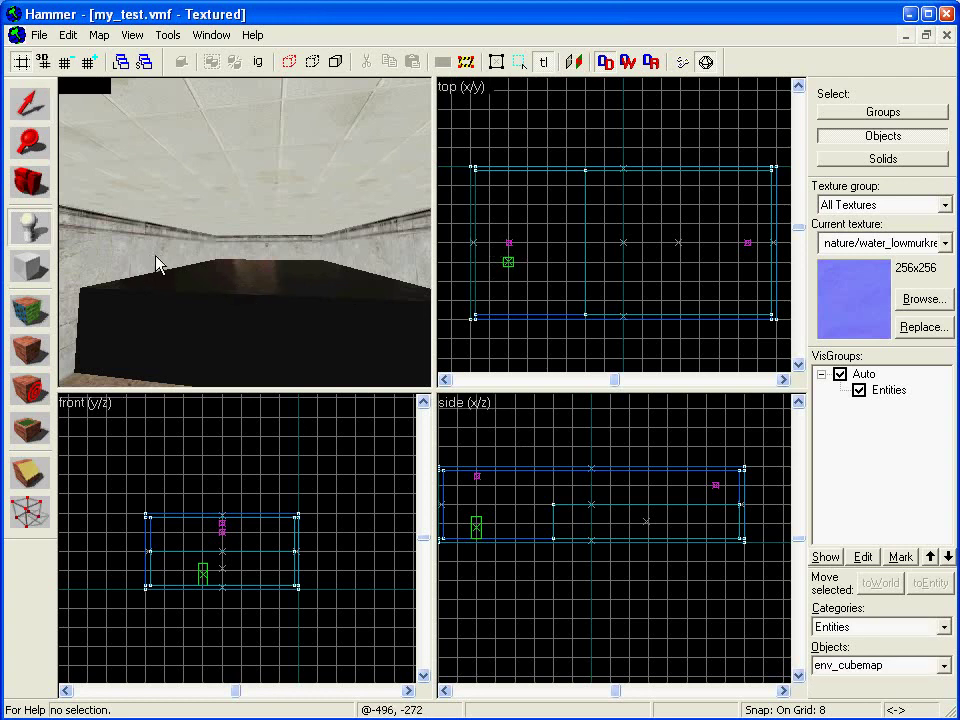
left_click(675, 241)
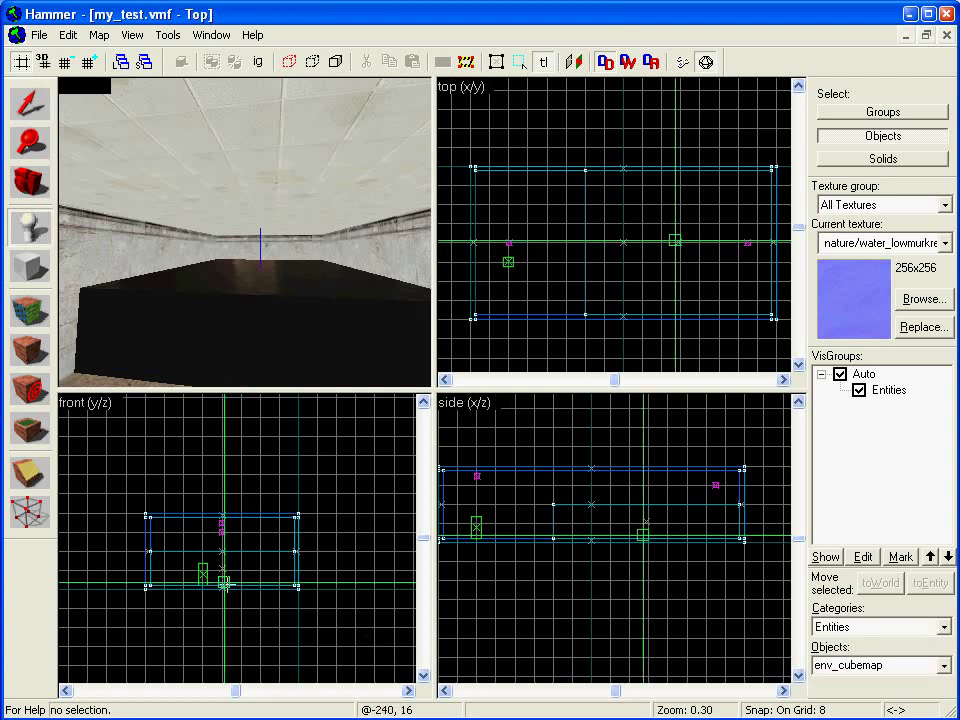
left_click_drag(225, 590, 242, 528)
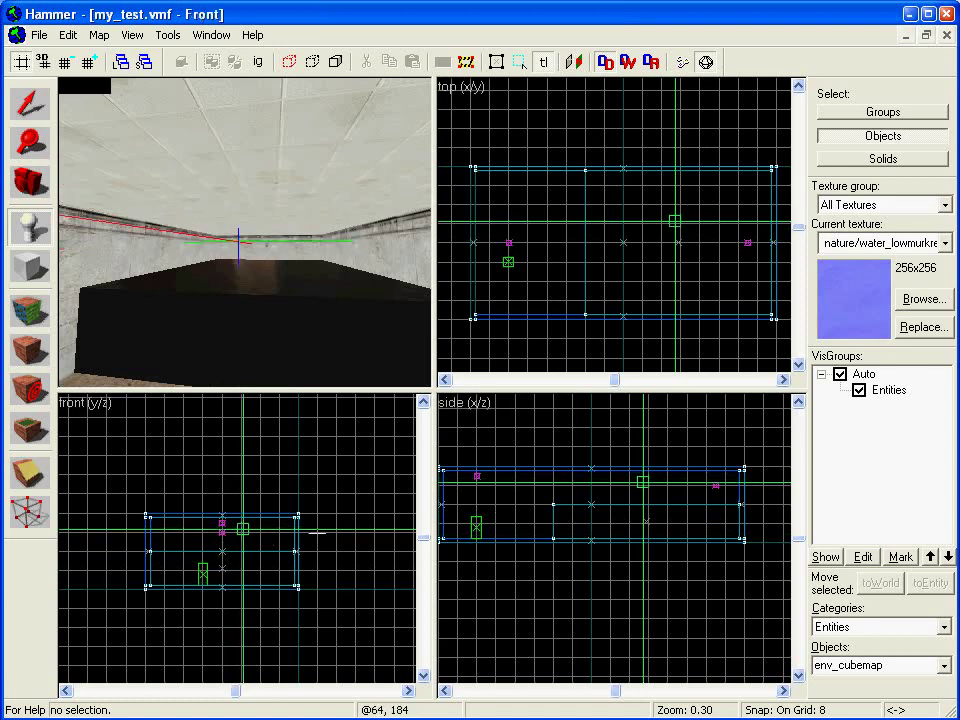
left_click(877, 663)
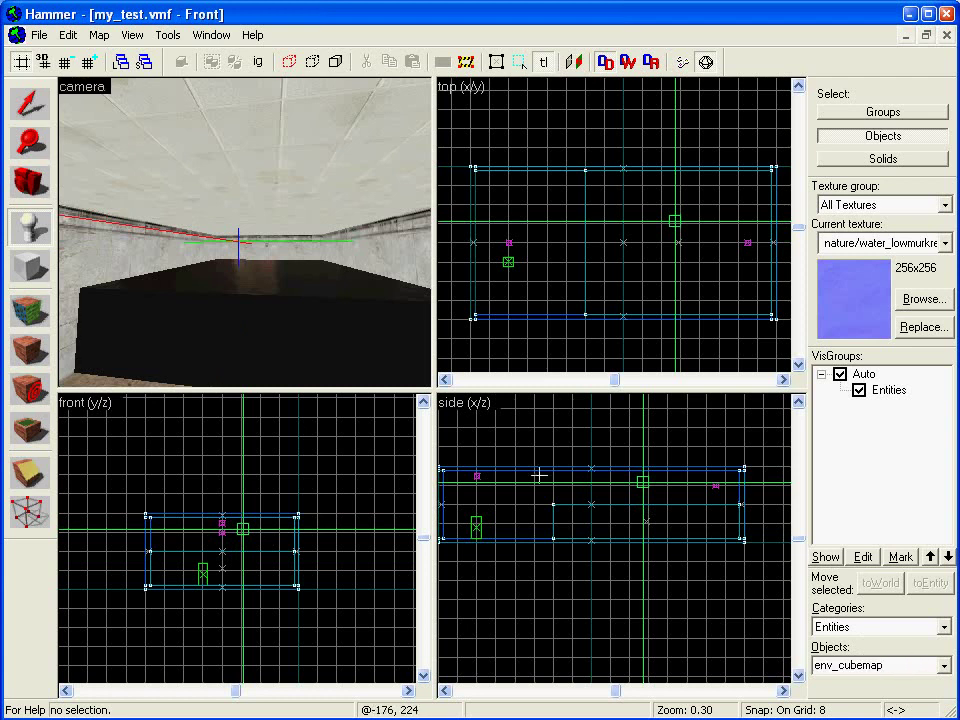
key("Return")
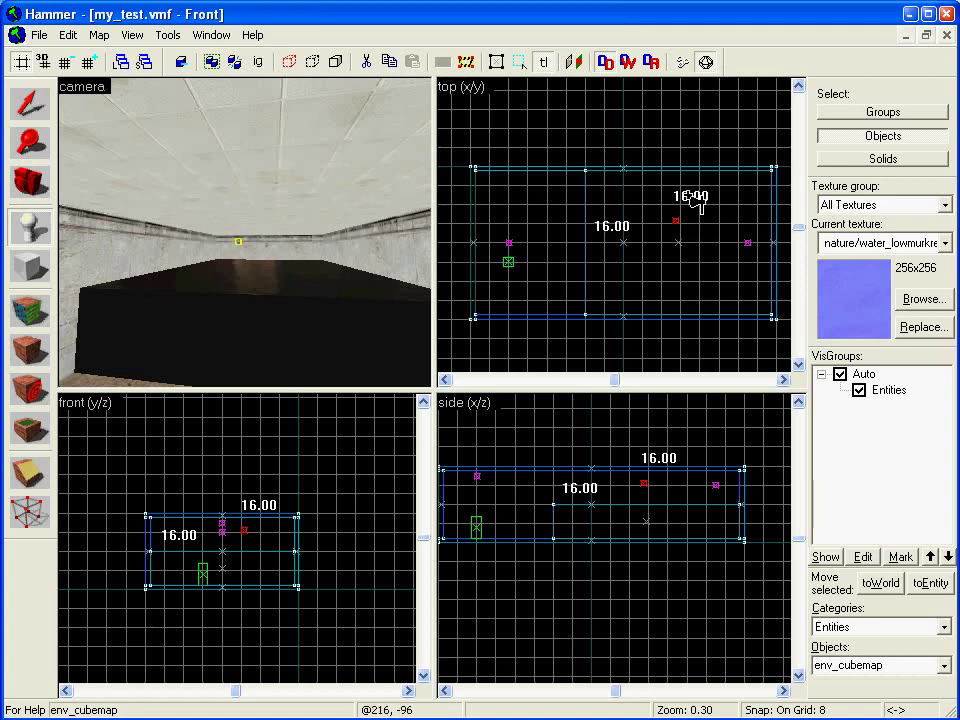
Save the map and compile it with BSP, VIS and RAD on Normal
left_click(40, 35)
left_click(150, 100)
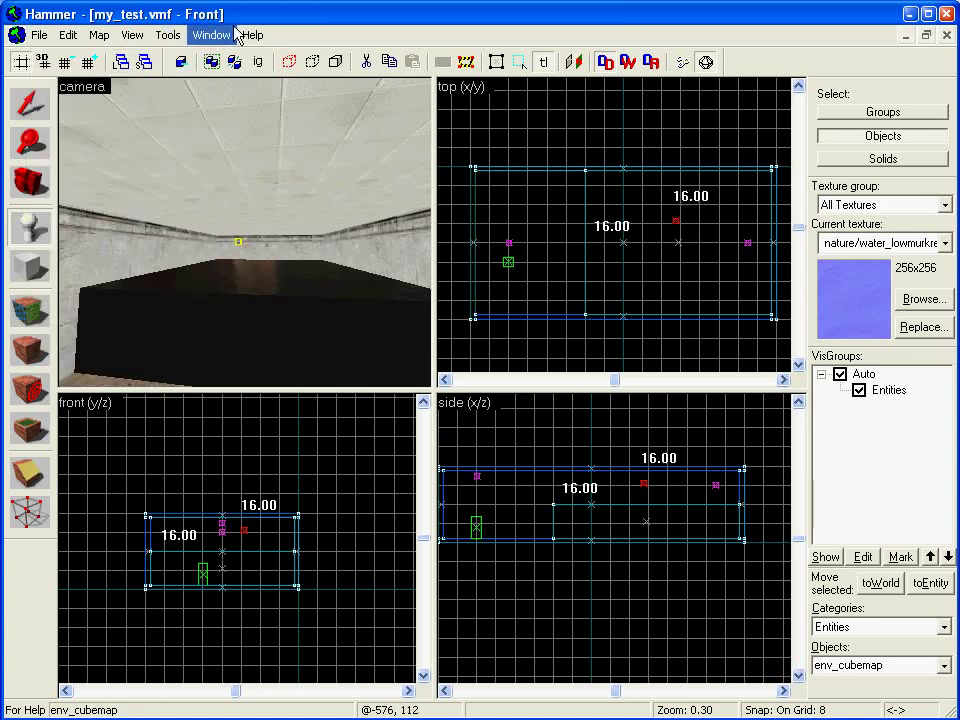
key("F9")
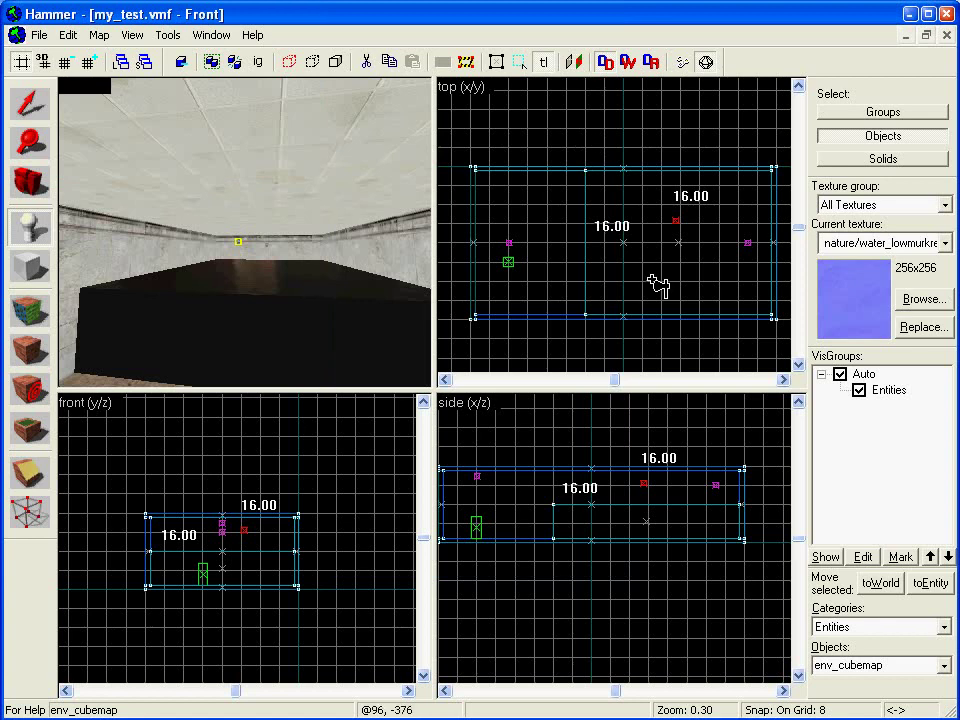
Copy my_test.bsp from hl2mp_sample_content\maps into hl2mp\maps, replacing the older copy
key("alt+Tab")
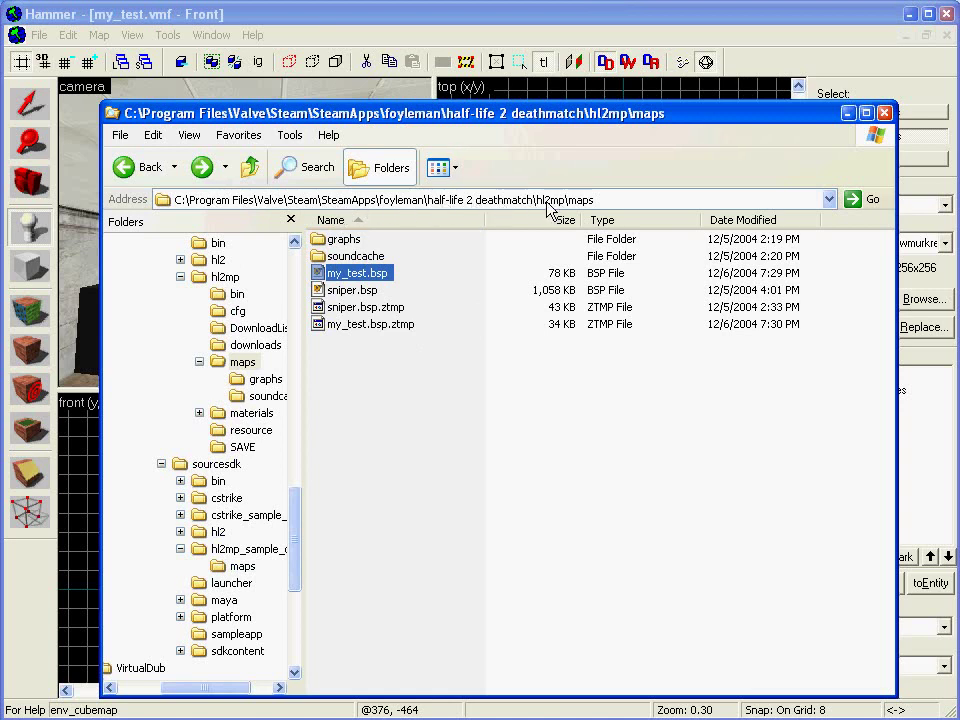
left_click(250, 549)
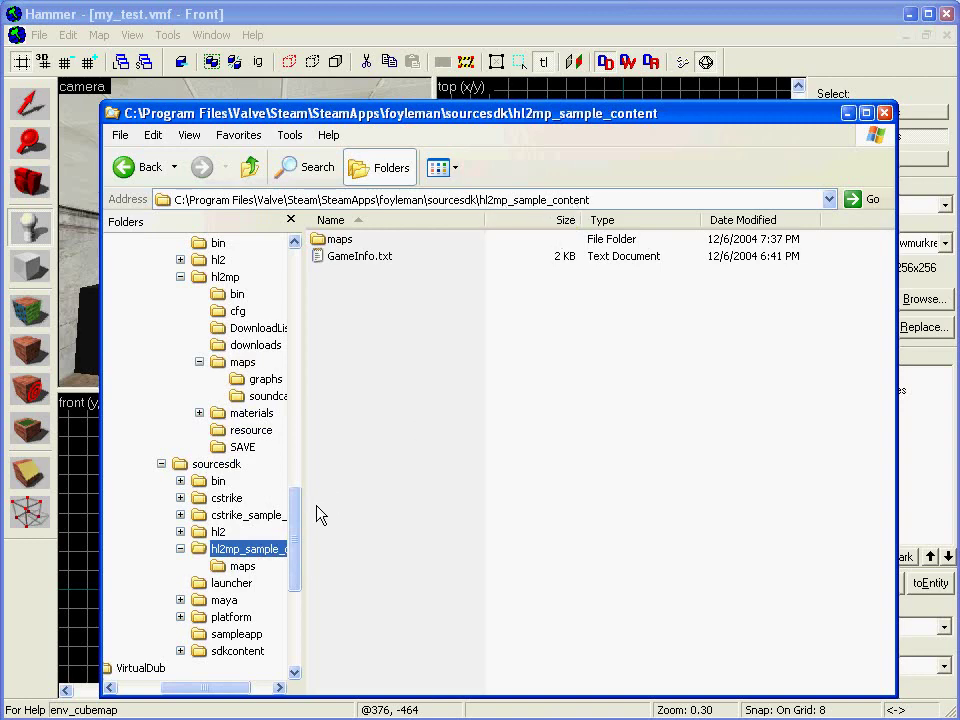
left_click(250, 567)
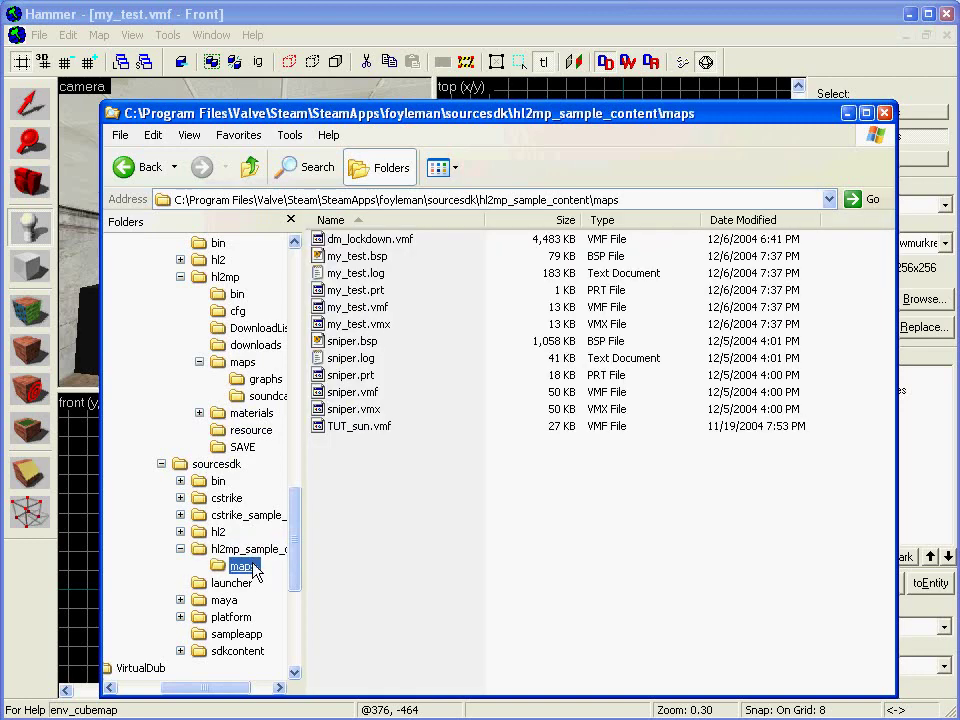
left_click(376, 256)
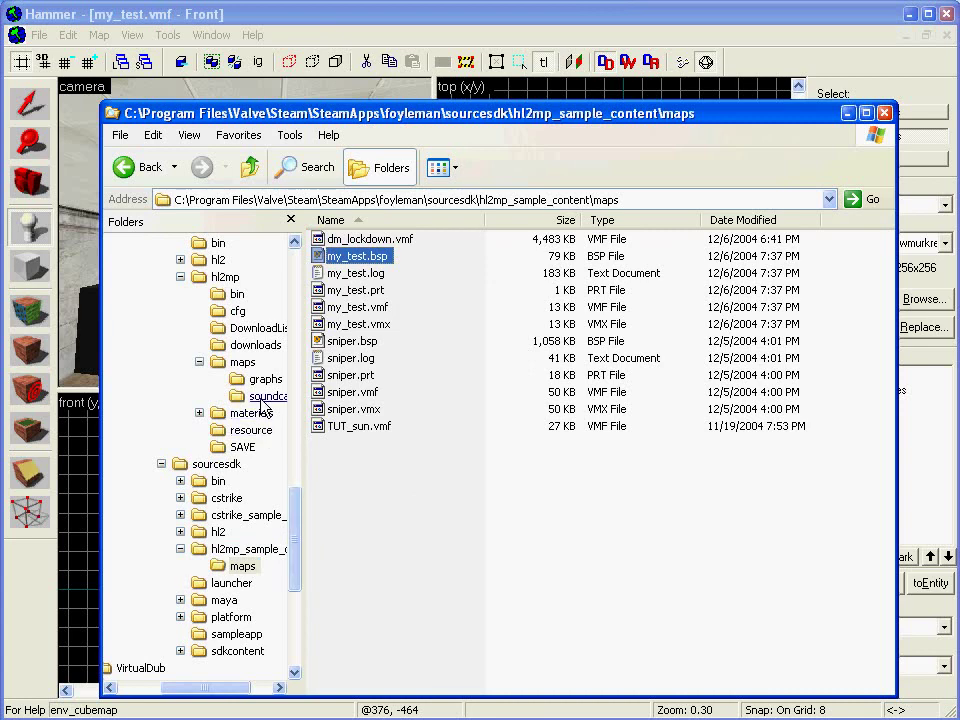
left_click(243, 363)
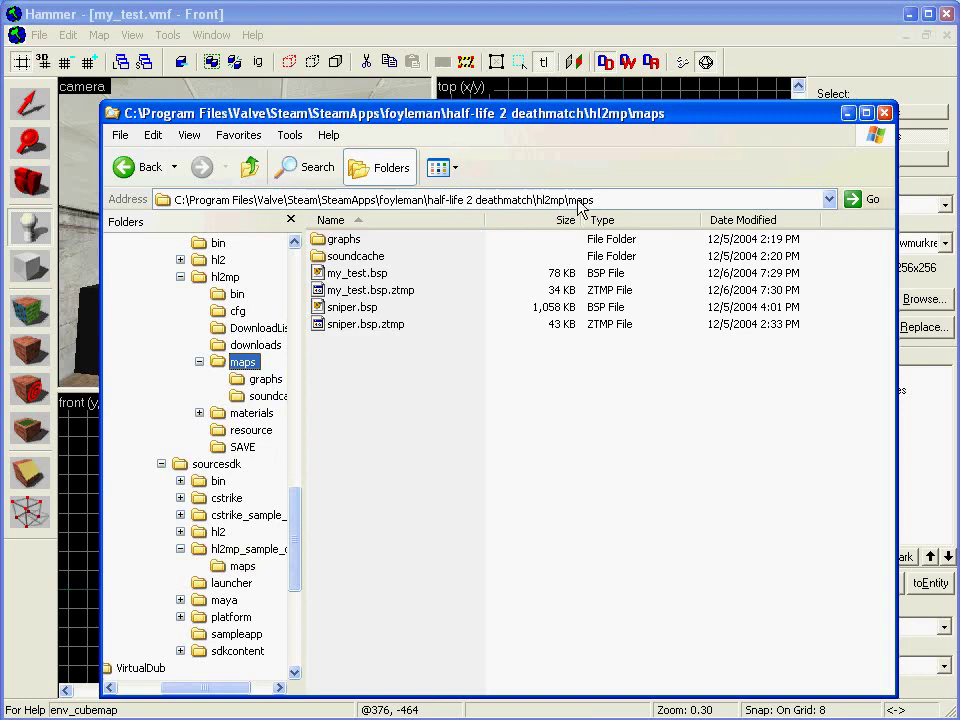
left_click(389, 402)
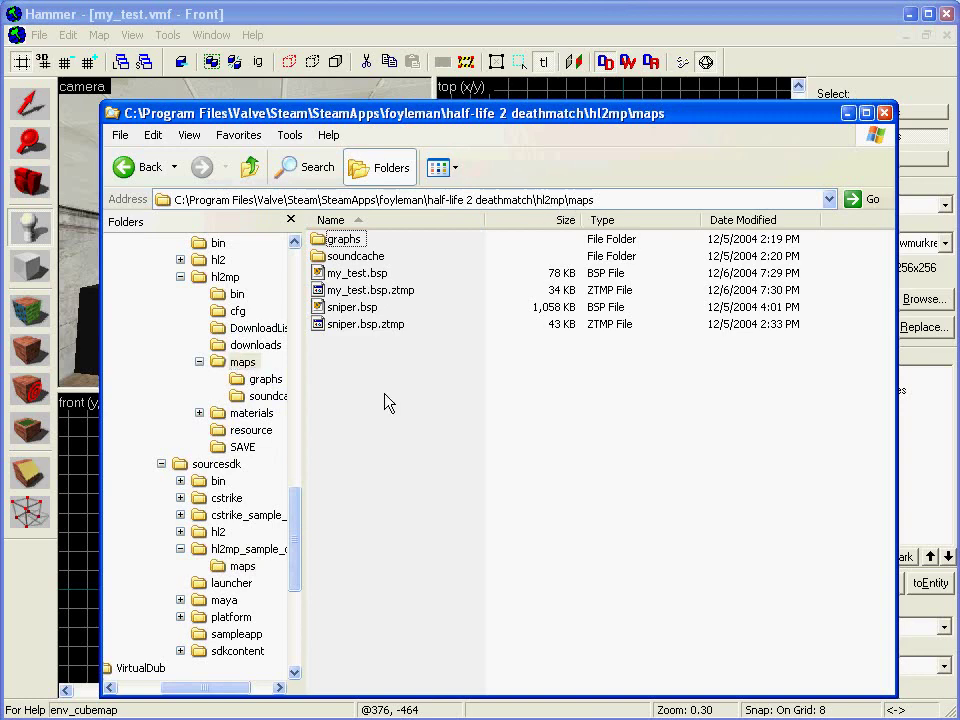
key("ctrl+v")
left_click(394, 330)
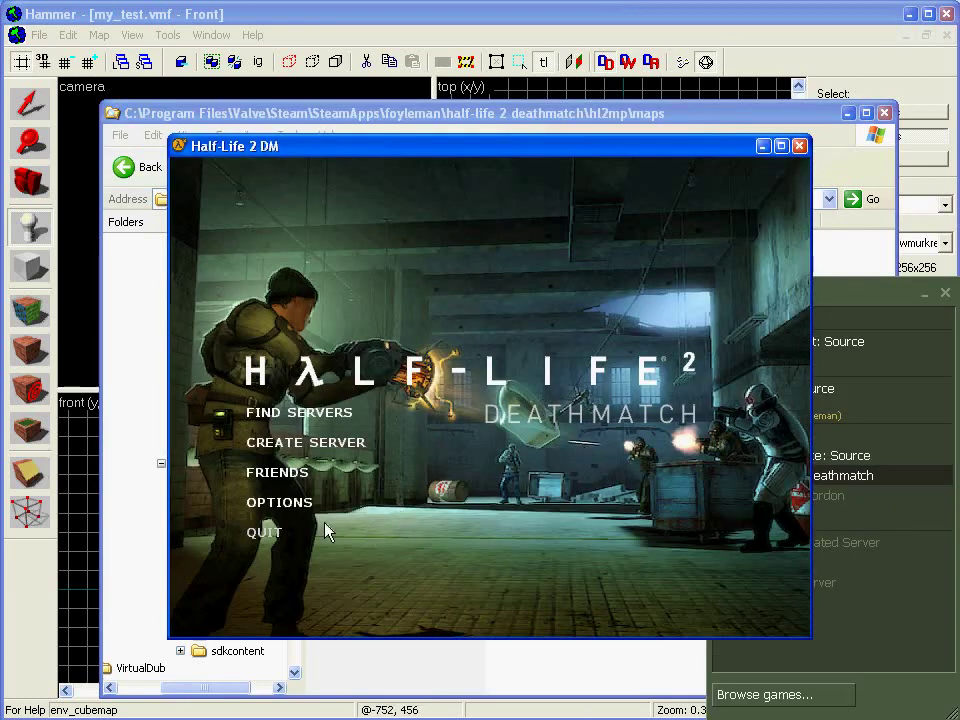
Load my_test from the console with 'map my_test', dismiss the MOTD, and walk into the room
key("grave")
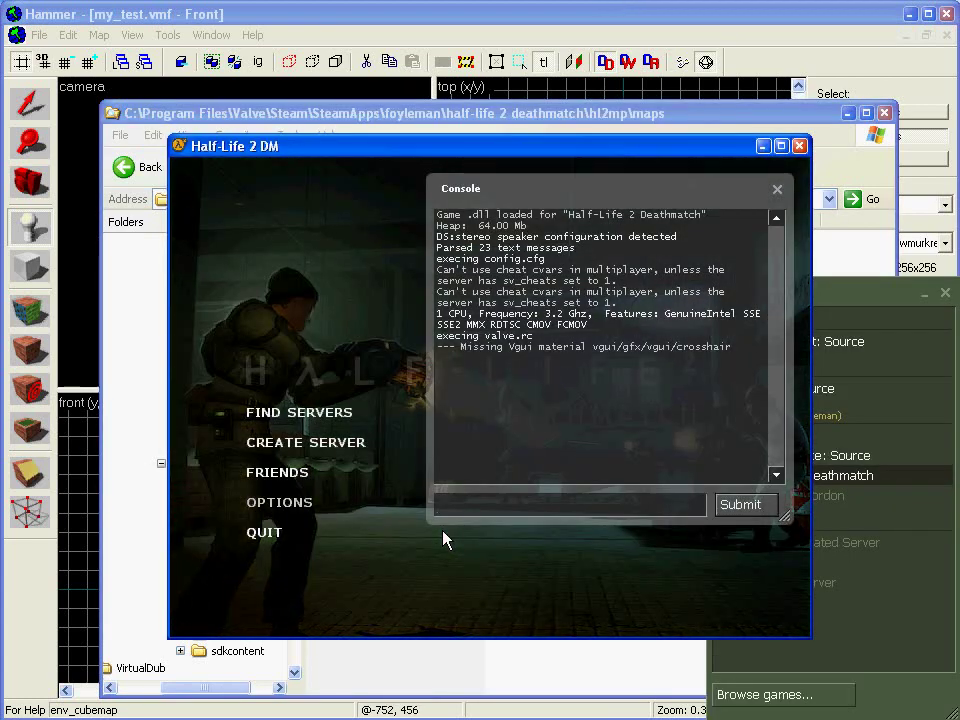
type("map ")
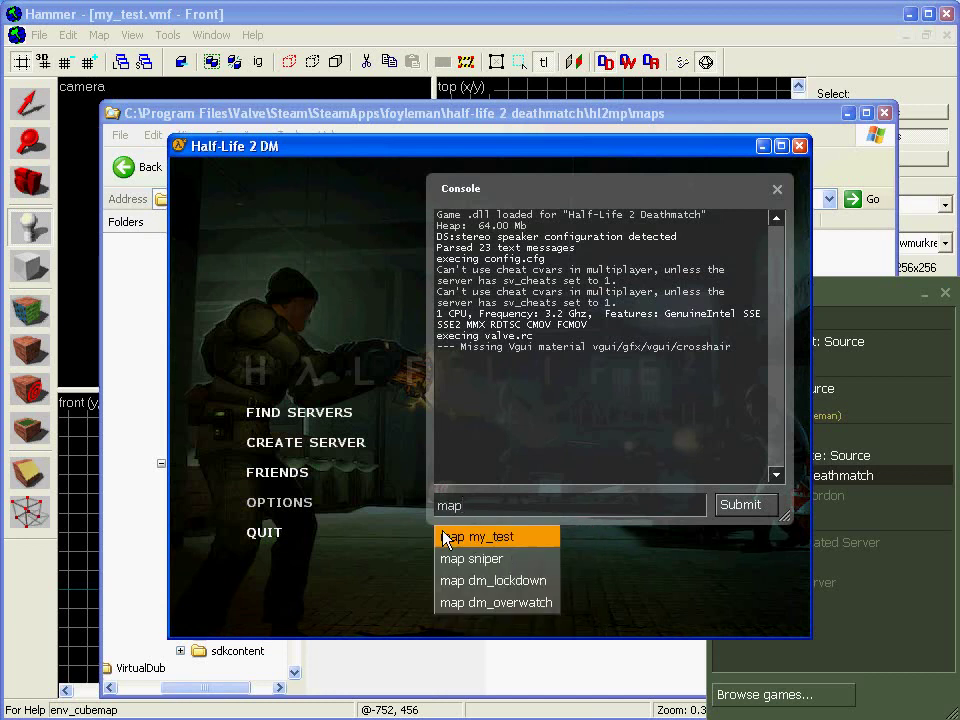
type("my_test")
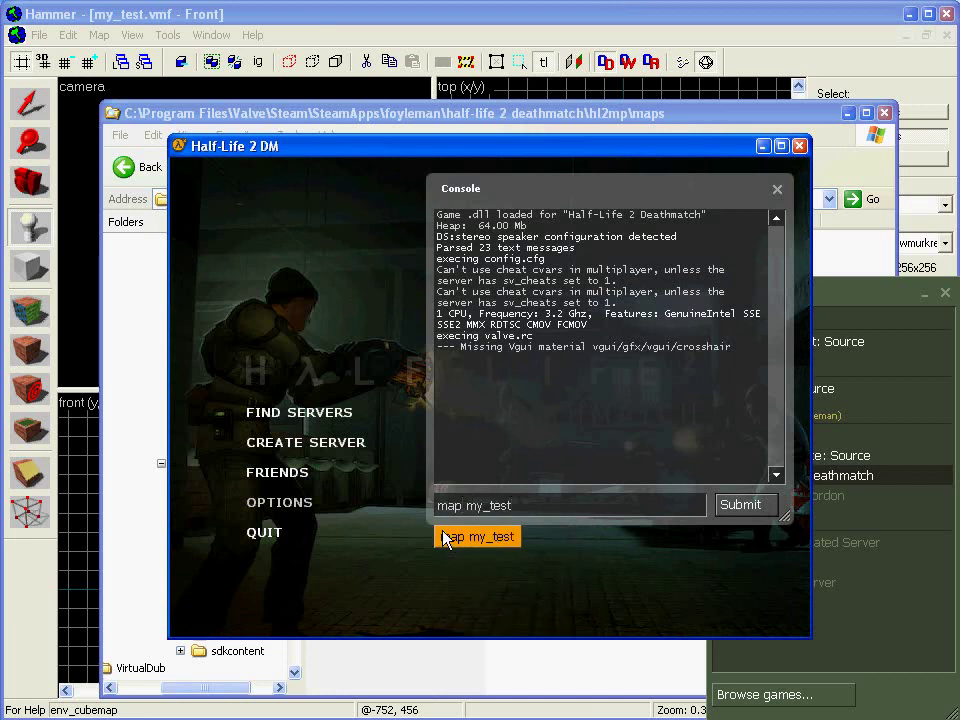
key("Return")
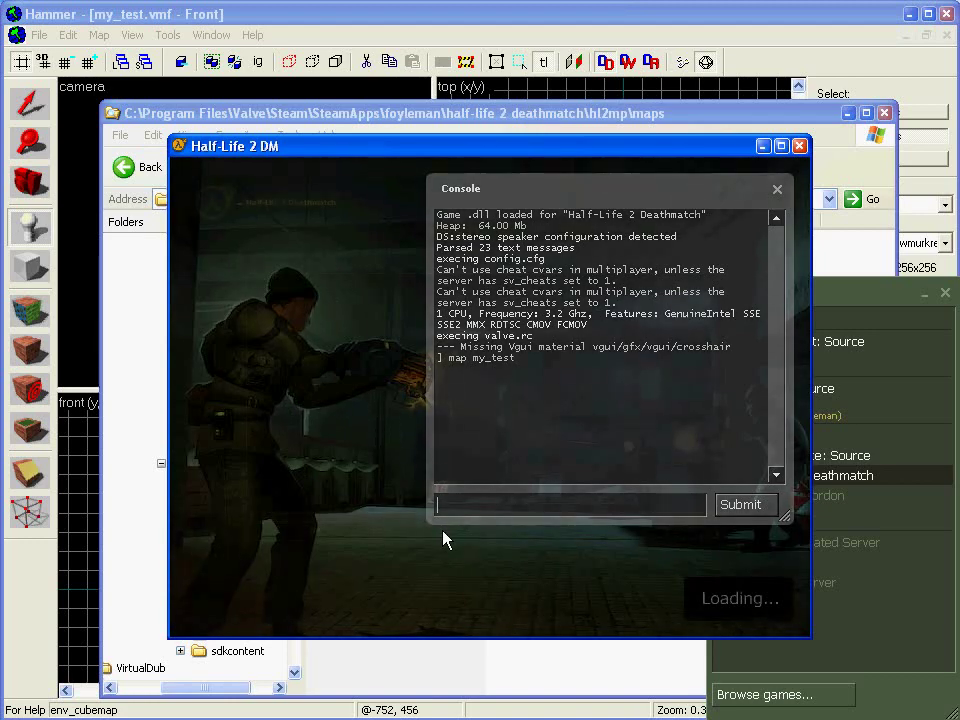
left_click(326, 538)
key("w")
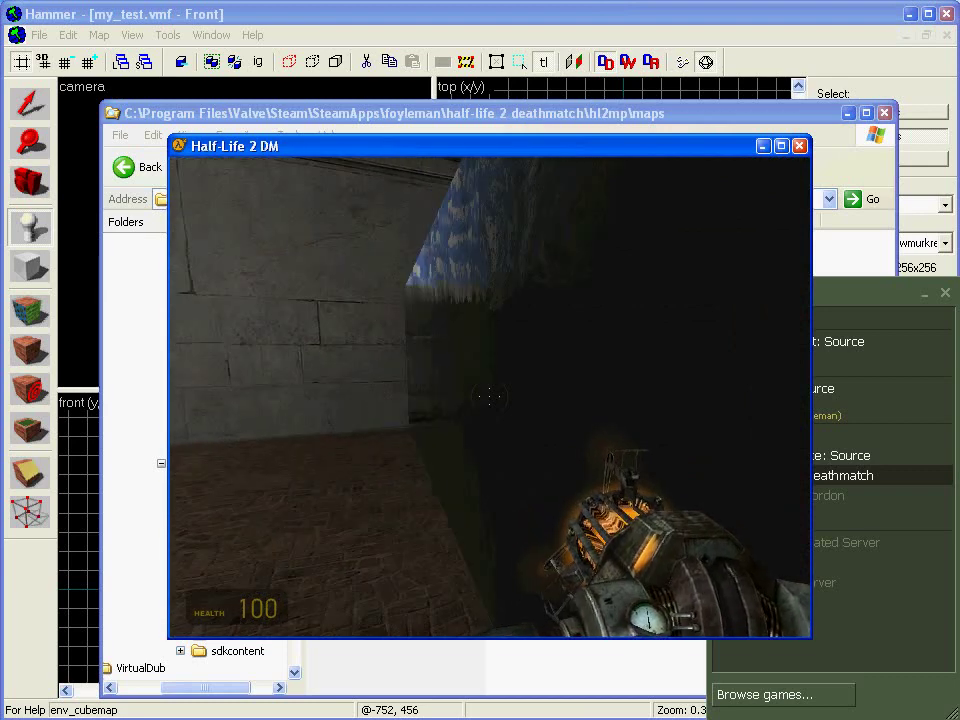
mouse_move(490, 396)
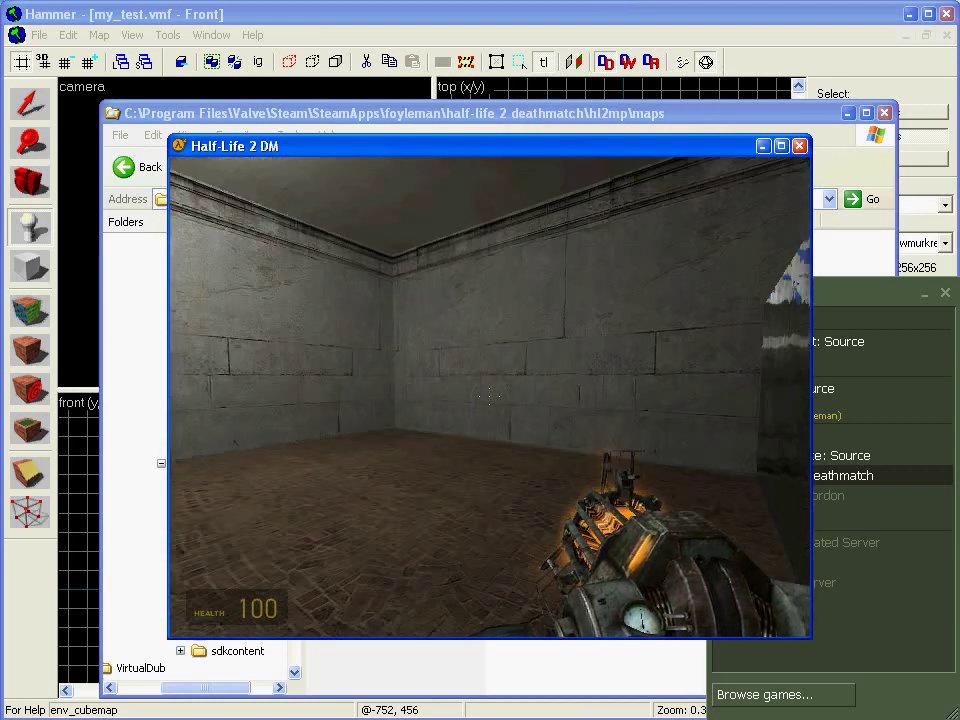